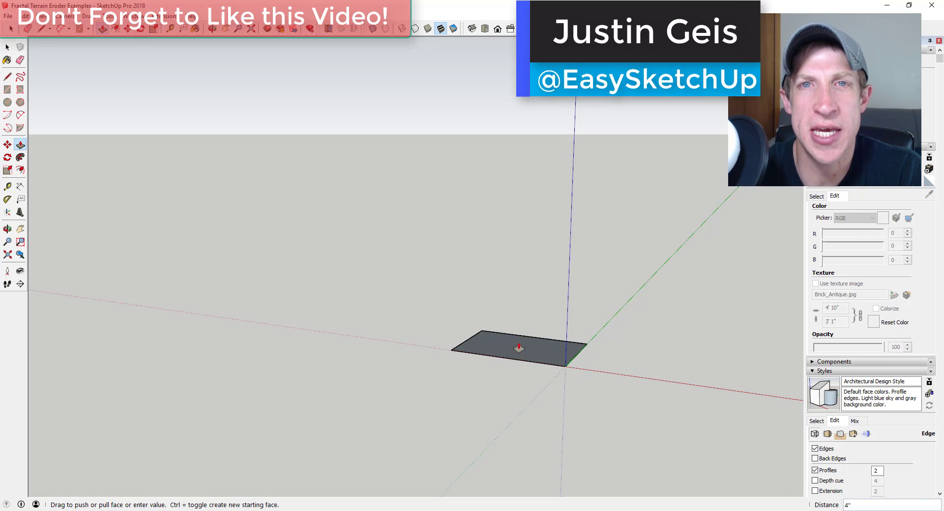
Step: Pull the rectangle up into a box and erode it at 3 iterations, 0.5 pointyness
left_click_drag(516, 340, 514, 275)
key("space")
triple_click(532, 284)
left_click(165, 16)
left_click(172, 160)
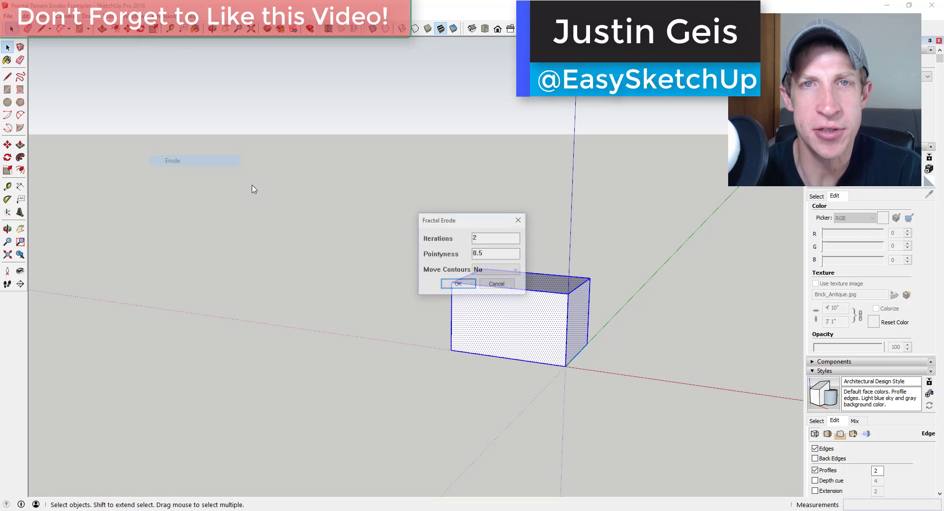
left_click(458, 286)
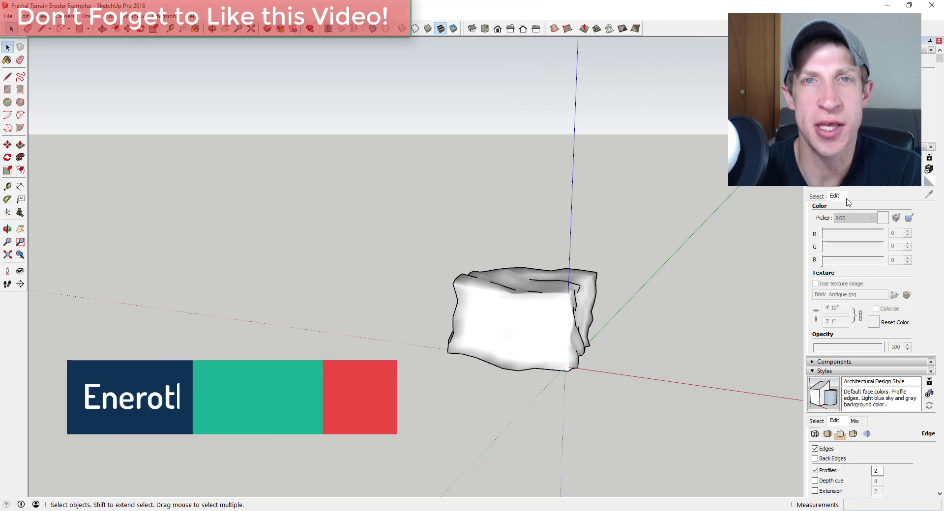
Step: Load the Stone material collection and paint the eroded rock a dark stone material
left_click(816, 196)
left_click(880, 209)
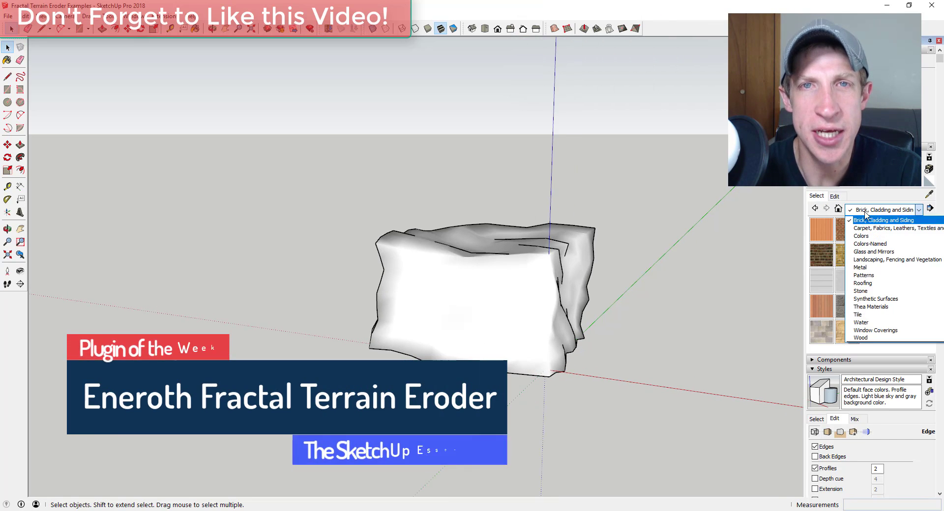
scroll(879, 322, "down", 1)
left_click(868, 331)
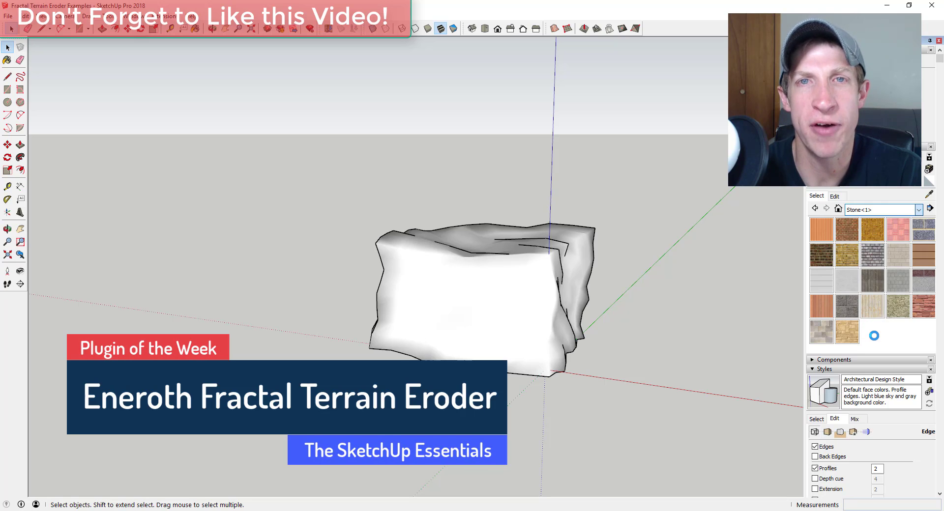
left_click(880, 210)
scroll(876, 295, "up", 2)
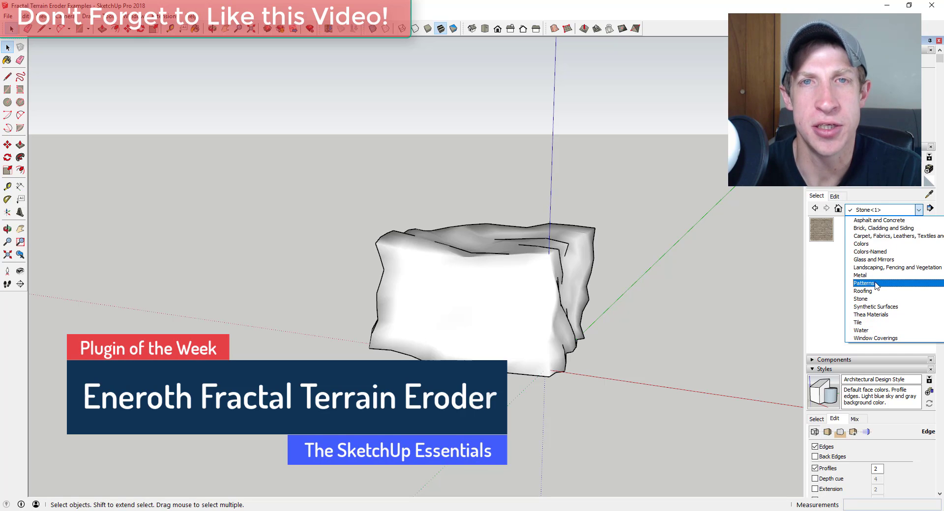
left_click(861, 299)
left_click(865, 228)
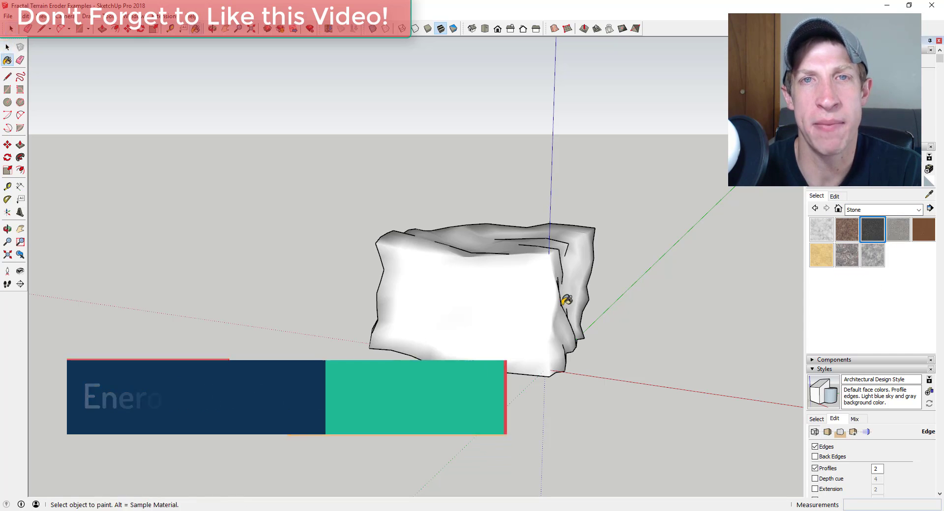
left_click(442, 308)
scroll(509, 285, "up", 3)
Step: Move the painted rock further to the left
mouse_move(512, 284)
middle_mouse_down()
mouse_move(369, 321)
mouse_move(545, 296)
middle_mouse_up()
scroll(545, 296, "down", 2)
key("space")
left_click(528, 299)
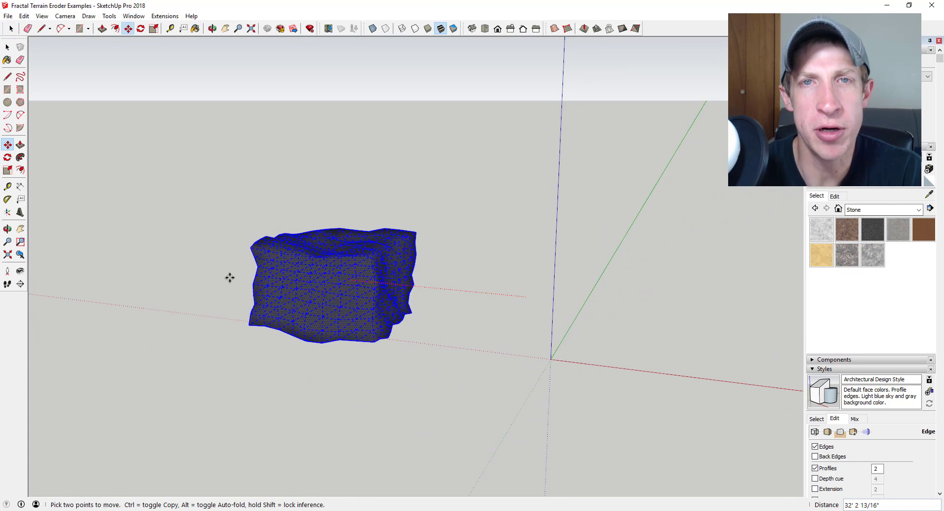
left_click(256, 280)
Step: Add a sphere, then scale it wider along red and flatter vertically
key("c")
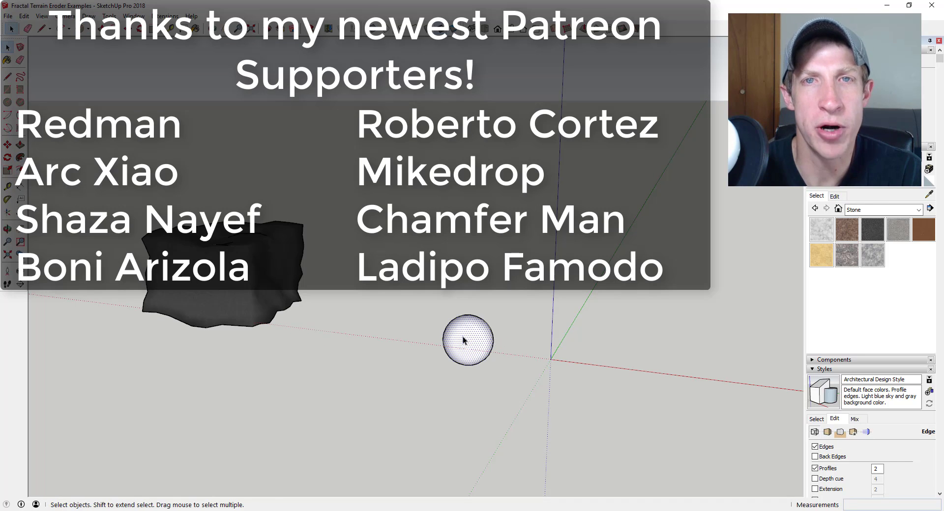
key("s")
left_click_drag(493, 342, 540, 348)
left_click_drag(485, 358, 485, 352)
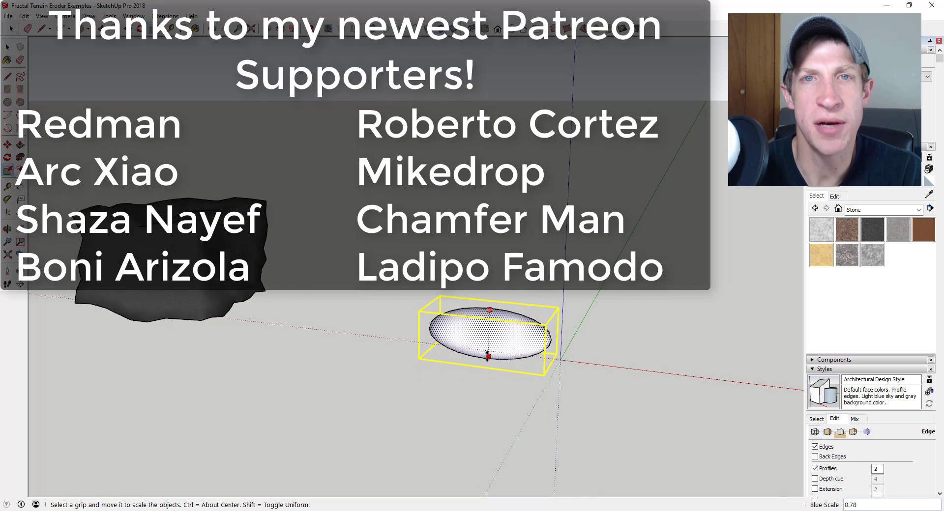
key("space")
scroll(534, 341, "up", 3)
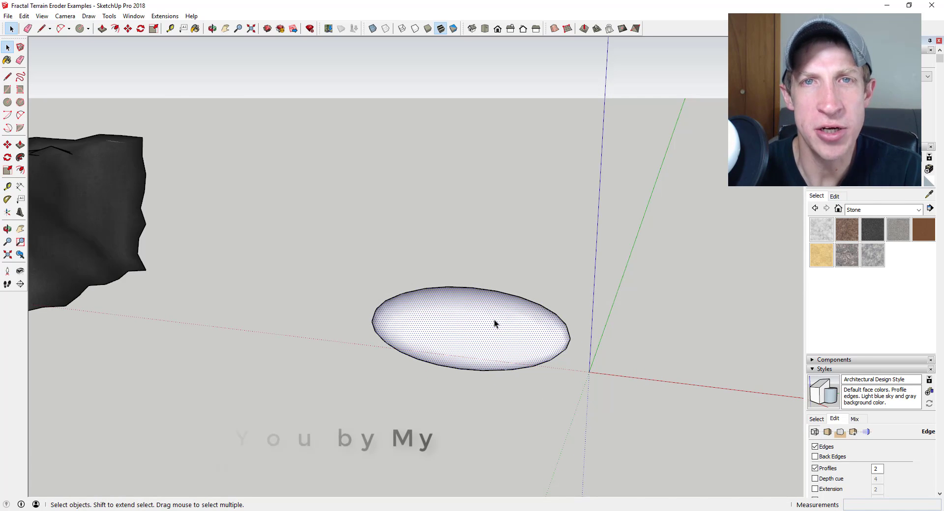
Step: Erode the flattened ellipsoid with Fractal Erode at 2 iterations, 0.5 pointyness
left_click(165, 16)
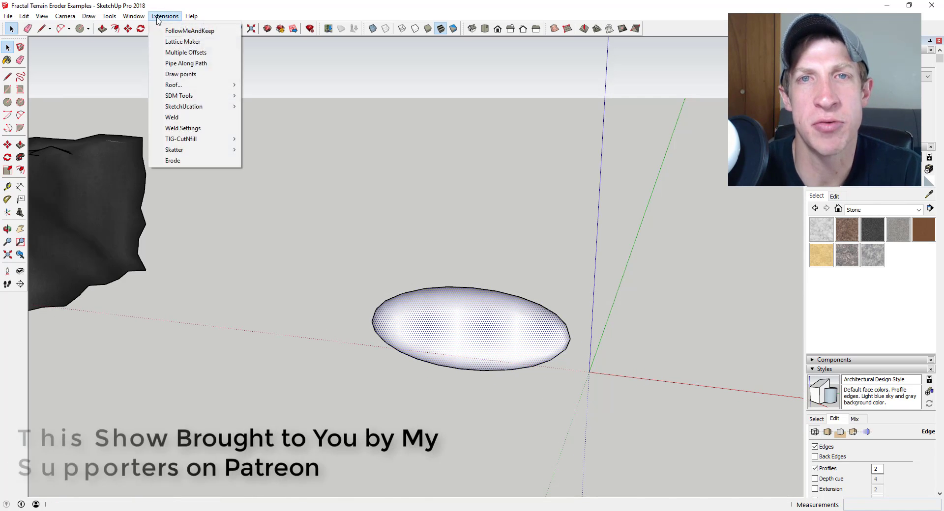
left_click(201, 161)
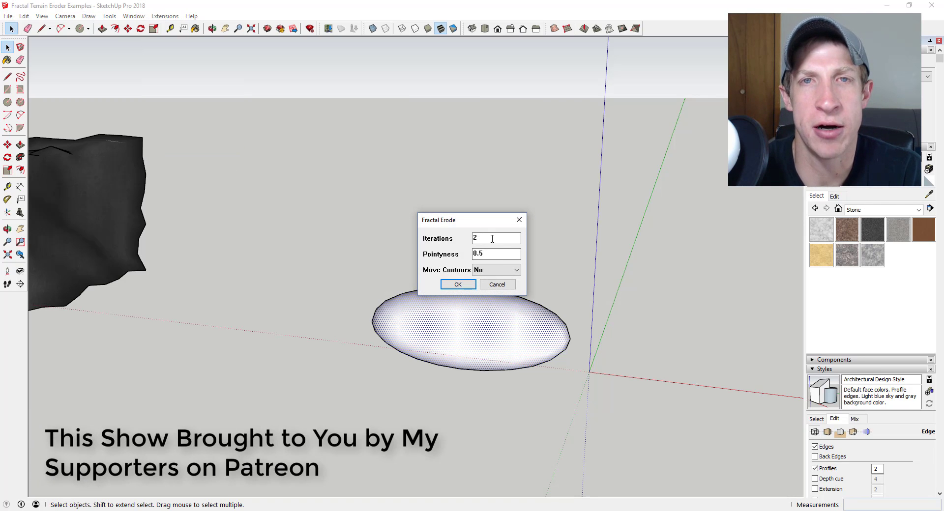
left_click(458, 285)
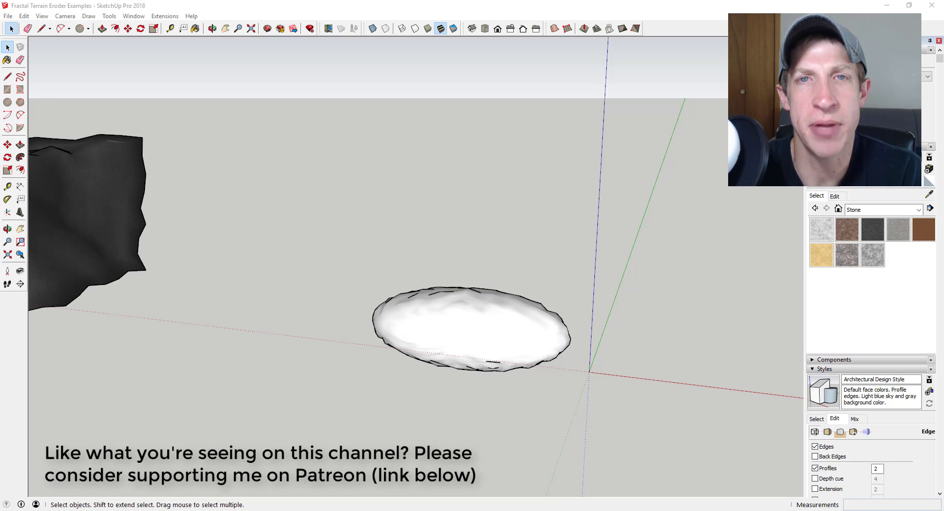
Step: Paint the eroded ellipsoid with the grey stone material
left_click(496, 315)
mouse_move(504, 321)
middle_mouse_down()
mouse_move(472, 386)
mouse_move(394, 297)
mouse_move(447, 305)
mouse_move(478, 350)
mouse_move(491, 331)
mouse_move(424, 331)
mouse_move(506, 327)
middle_mouse_up()
left_click(698, 300)
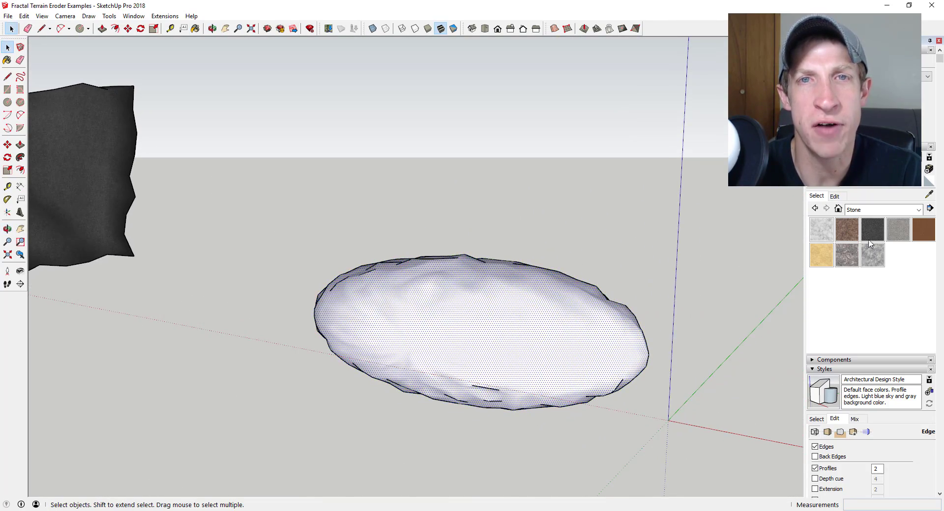
left_click(513, 323)
middle_click_drag(500, 325, 443, 318)
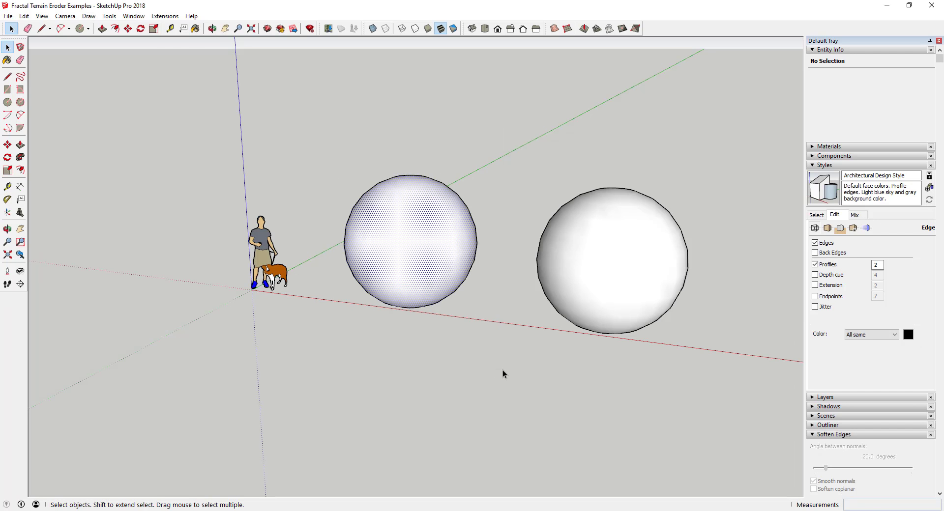
Step: Erode the left sphere at 2 iterations, 0.5 pointyness
left_click(165, 17)
left_click(200, 162)
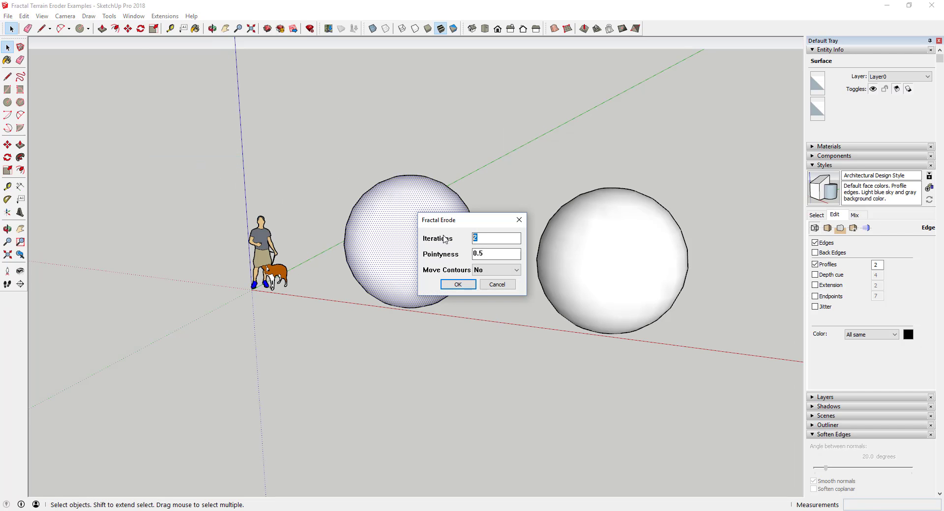
left_click(457, 285)
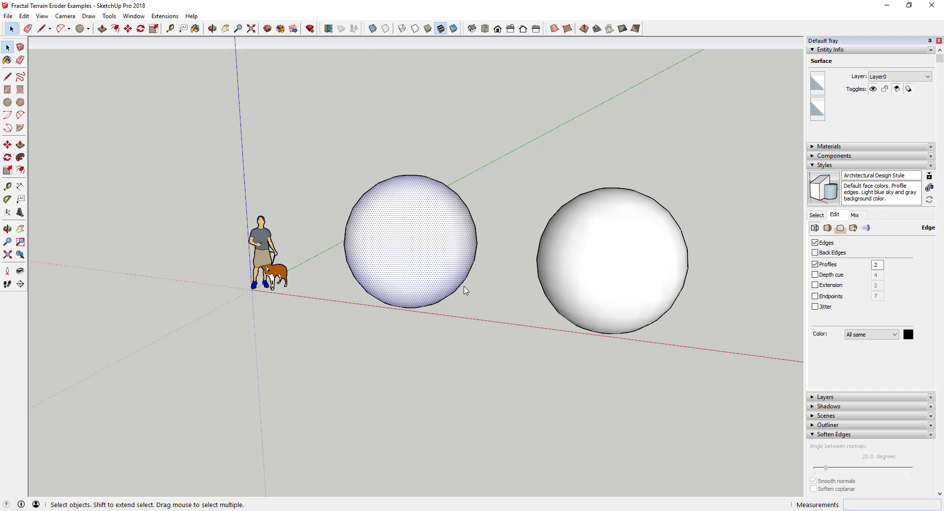
left_click(400, 247)
middle_click_drag(362, 186, 472, 157)
Step: Erode the right sphere with the same settings and compare both rocks
left_click(640, 232)
left_click(165, 16)
left_click(183, 166)
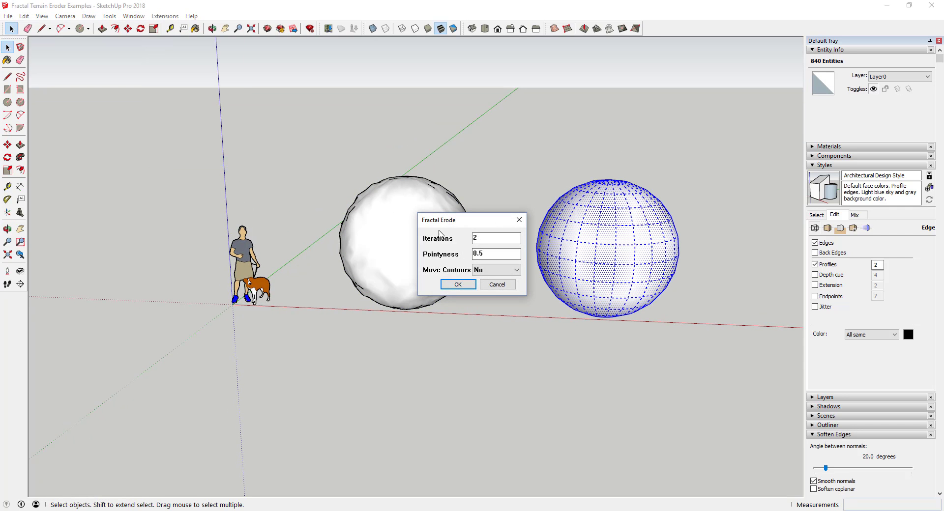
left_click(466, 287)
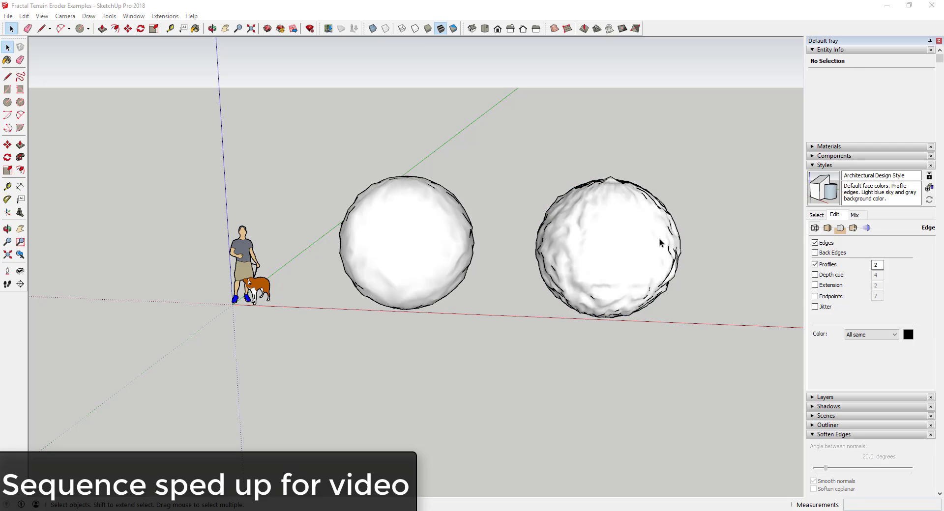
left_click(641, 242)
middle_click_drag(641, 243, 836, 262)
scroll(508, 259, "up", 3)
scroll(523, 261, "down", 5)
middle_click_drag(523, 261, 459, 192)
key("ctrl+t")
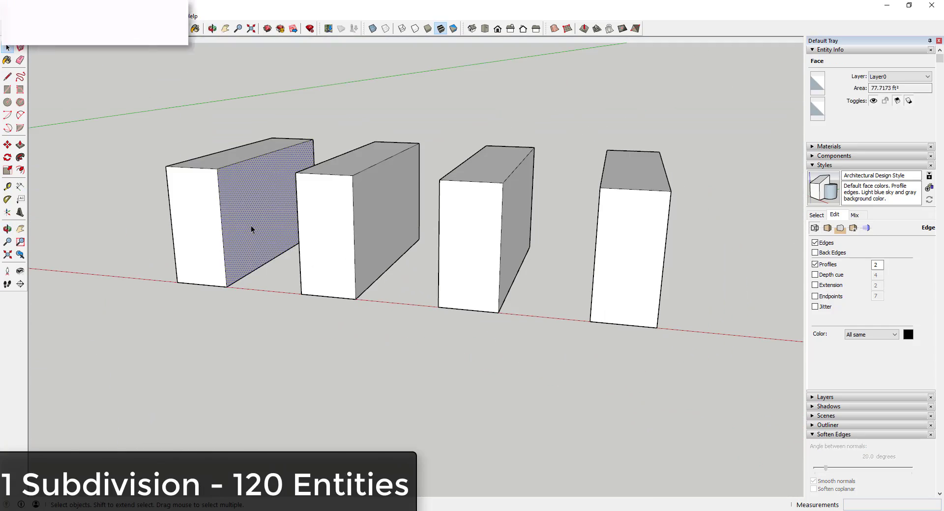
Step: Erode the first and second boxes through the right-click Fractal Erode command
triple_click(251, 226)
right_click(251, 226)
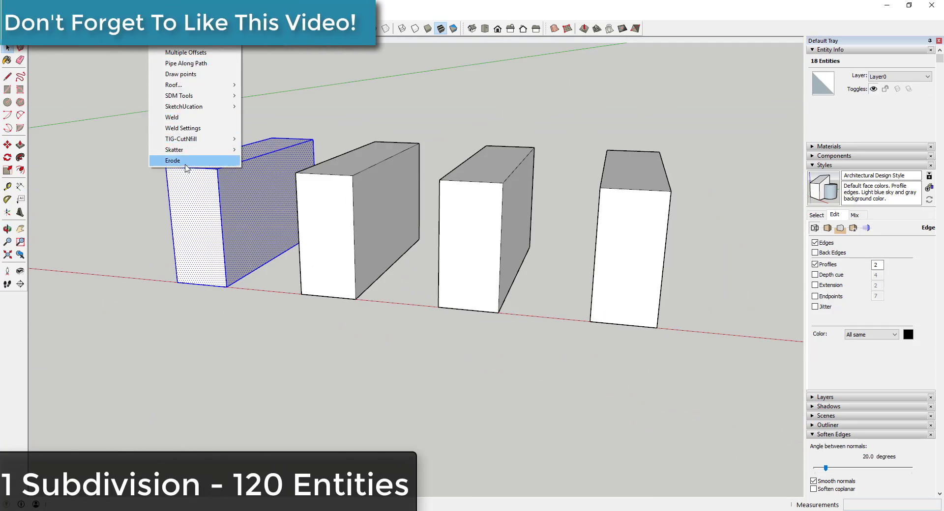
left_click(185, 165)
left_click(458, 284)
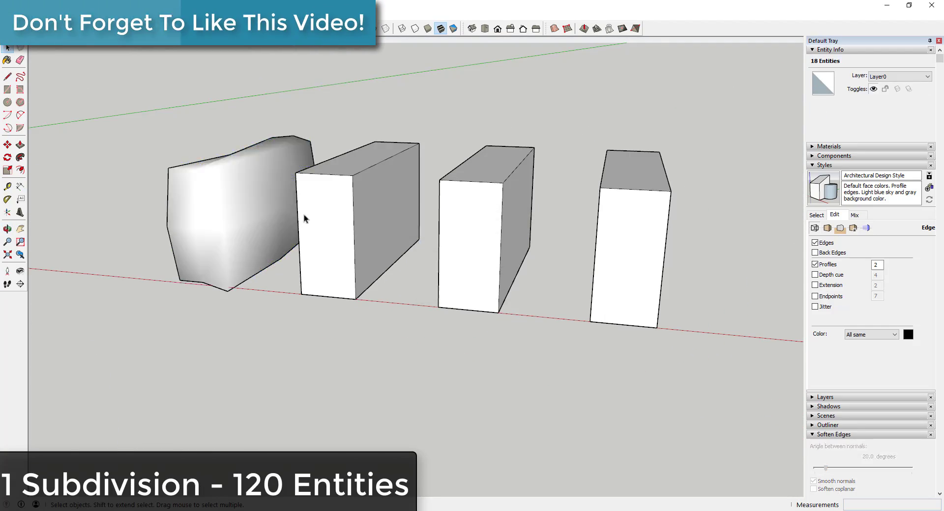
triple_click(335, 217)
right_click(335, 217)
left_click(197, 150)
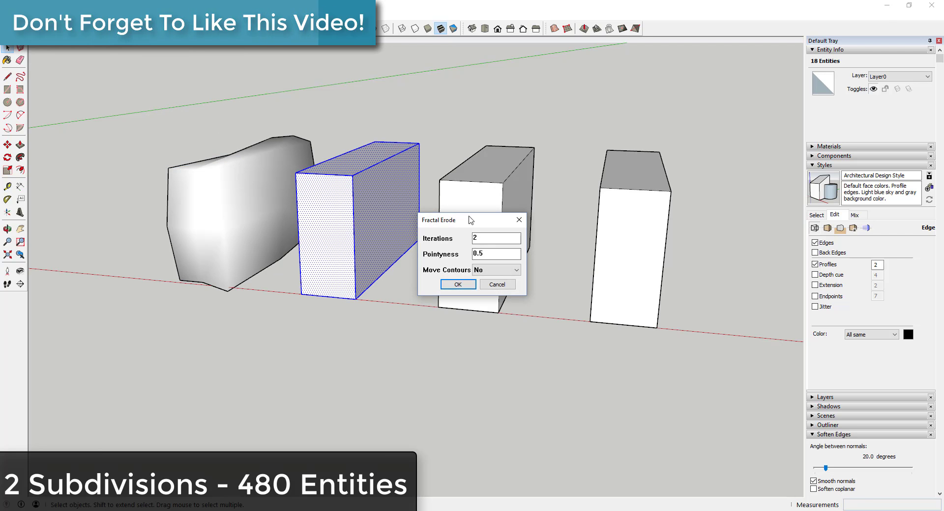
left_click(468, 287)
Step: Erode the third and fourth boxes through Extensions > Erode
triple_click(485, 229)
left_click(164, 16)
left_click(172, 161)
left_click(458, 285)
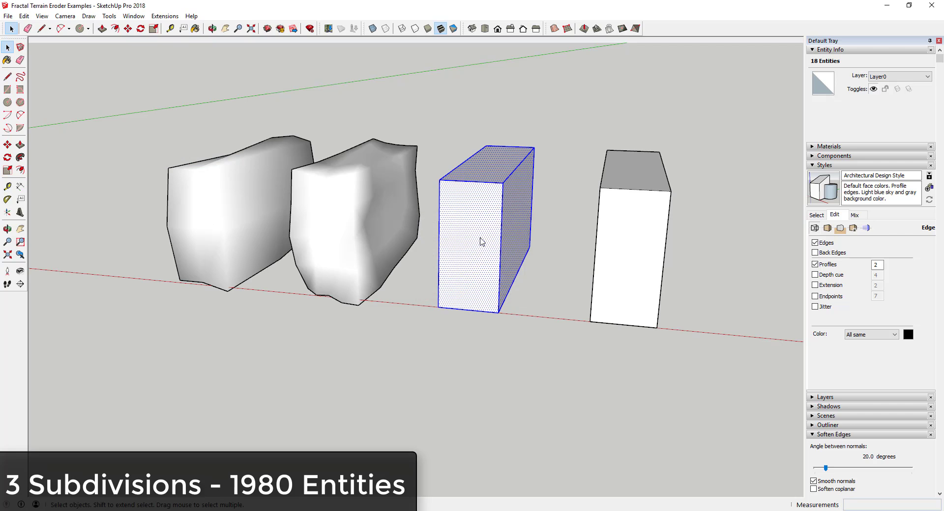
triple_click(637, 235)
left_click(165, 16)
left_click(192, 162)
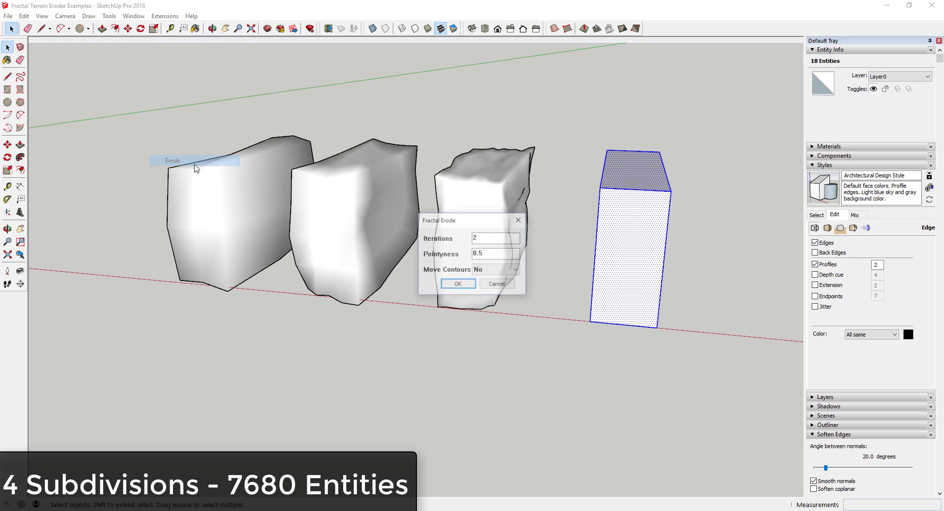
left_click(457, 287)
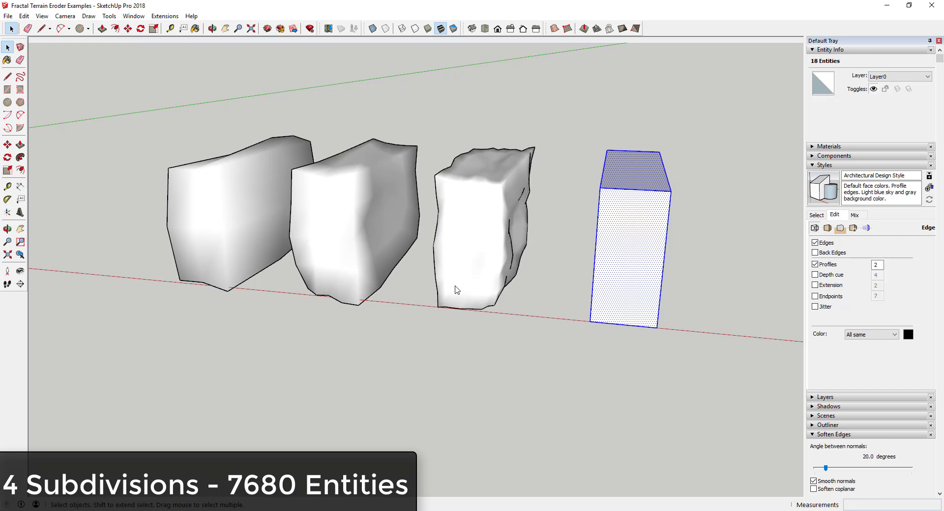
left_click(43, 15)
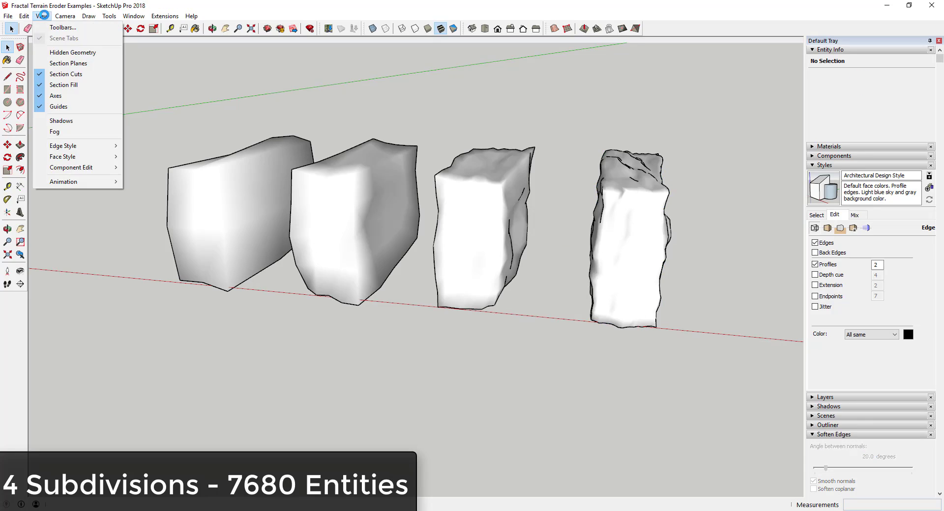
Step: Show hidden geometry and erode the first plane at pointyness 0.5
left_click(59, 51)
middle_click_drag(280, 212, 533, 305)
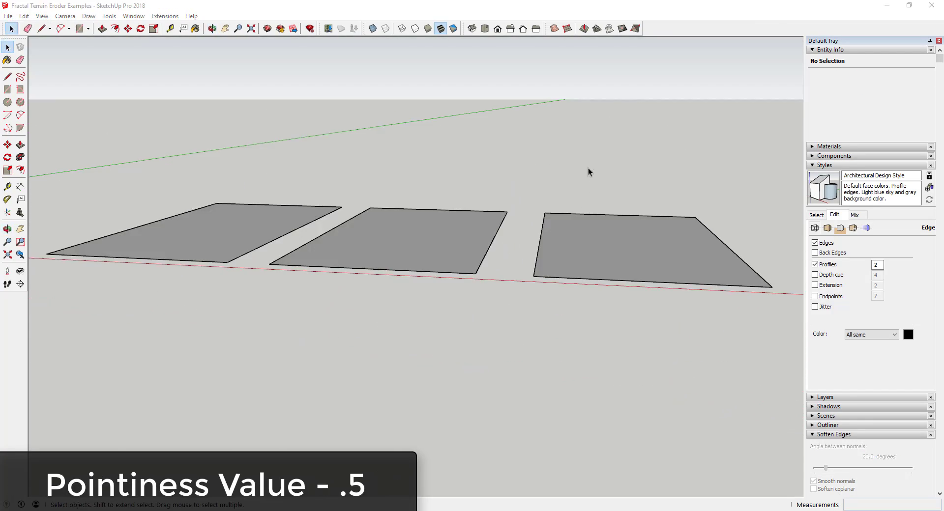
middle_click_drag(588, 172, 559, 177)
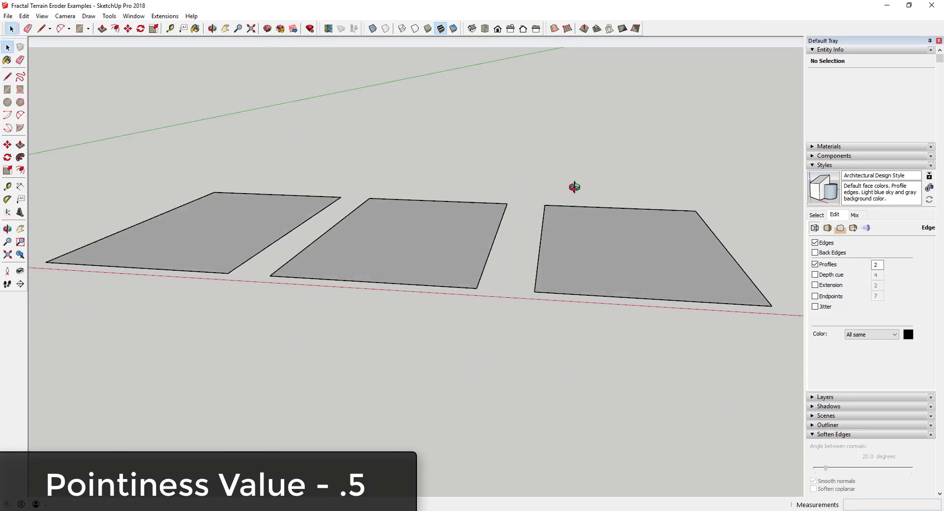
double_click(219, 212)
left_click(165, 15)
left_click(192, 160)
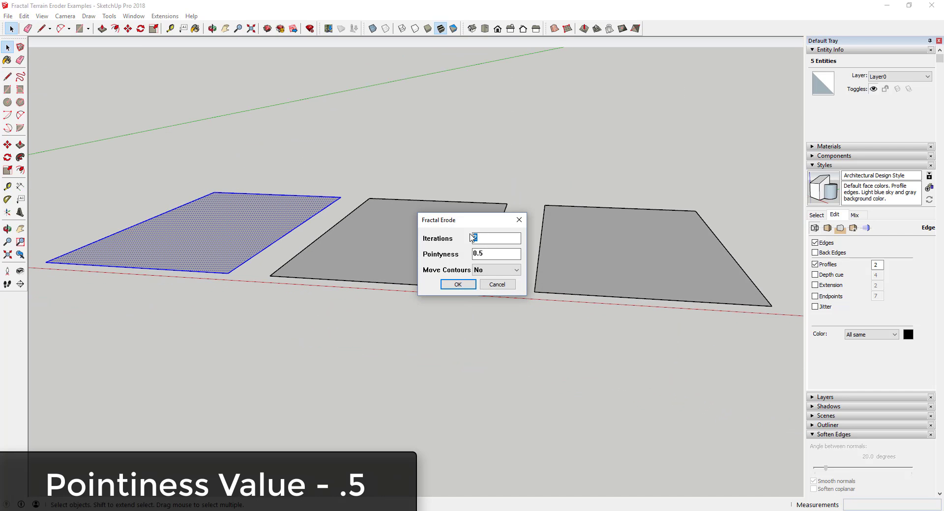
left_click(474, 283)
Step: Erode the second plane at pointyness 1
middle_click_drag(474, 283, 379, 229)
left_click(394, 245)
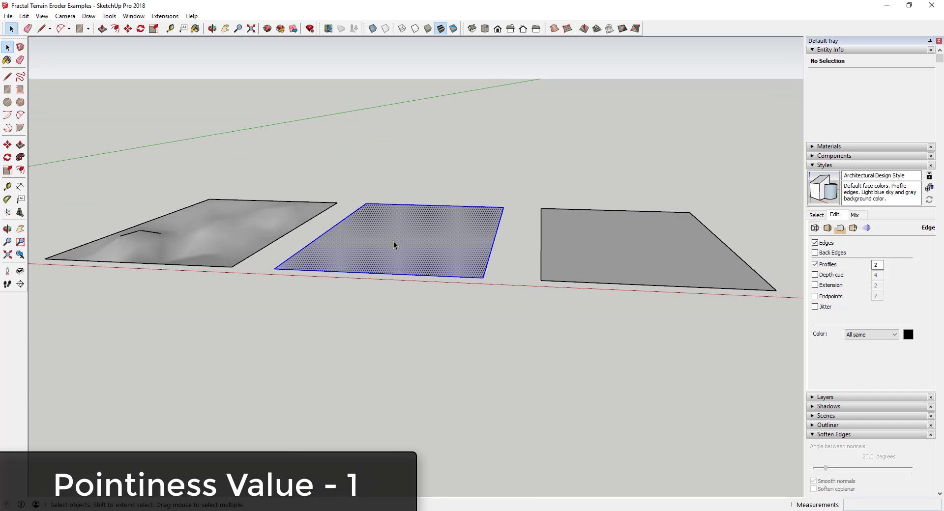
left_click(165, 15)
left_click(192, 161)
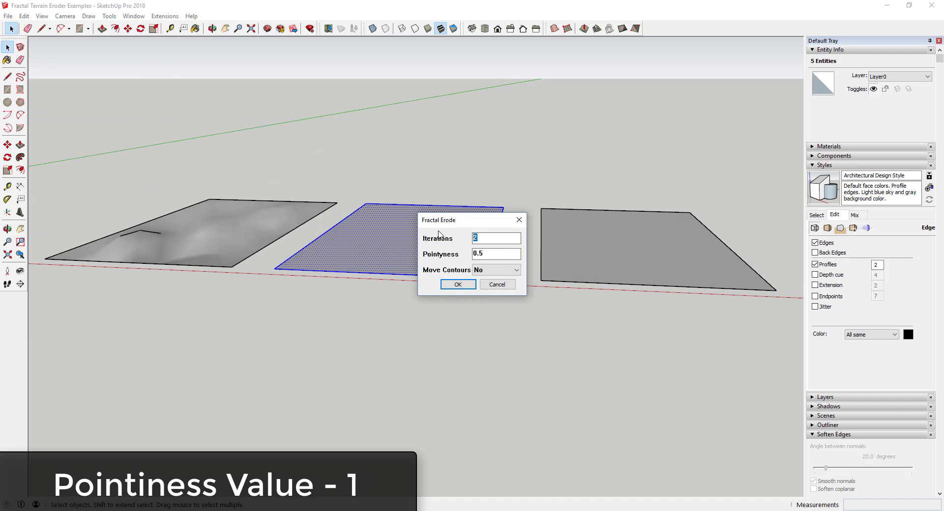
left_click(470, 286)
Step: Erode the third plane at pointyness 2 for jagged terrain
middle_click_drag(470, 285, 466, 260)
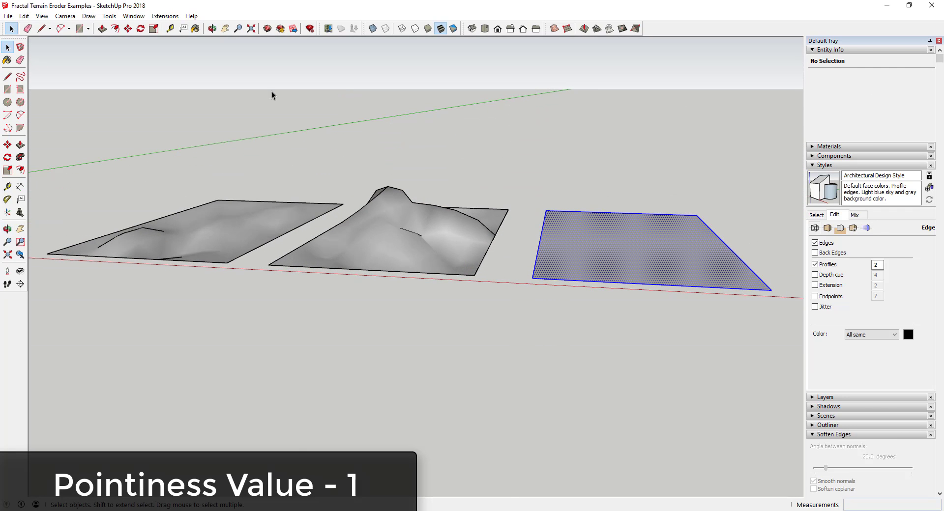
left_click(165, 16)
left_click(192, 160)
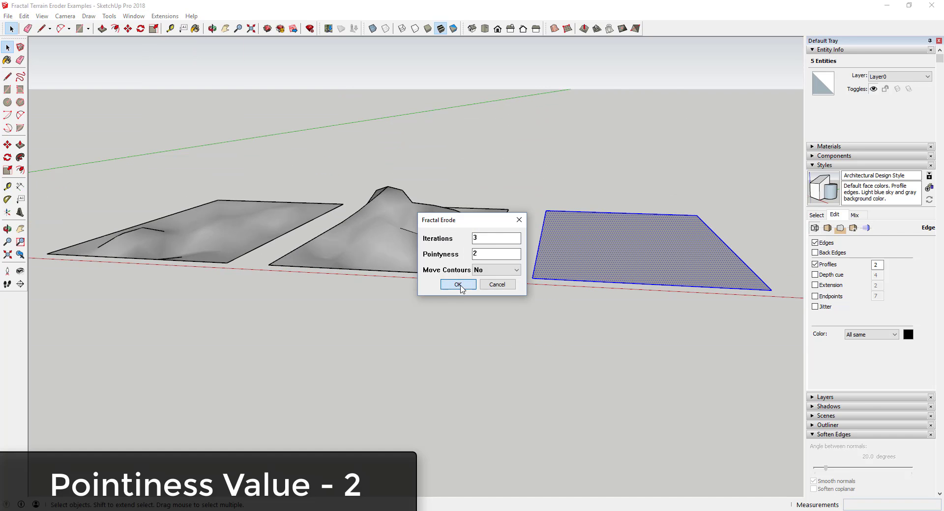
left_click(458, 285)
mouse_move(573, 284)
middle_mouse_down()
mouse_move(476, 192)
mouse_move(517, 316)
mouse_move(548, 274)
mouse_move(533, 305)
middle_mouse_up()
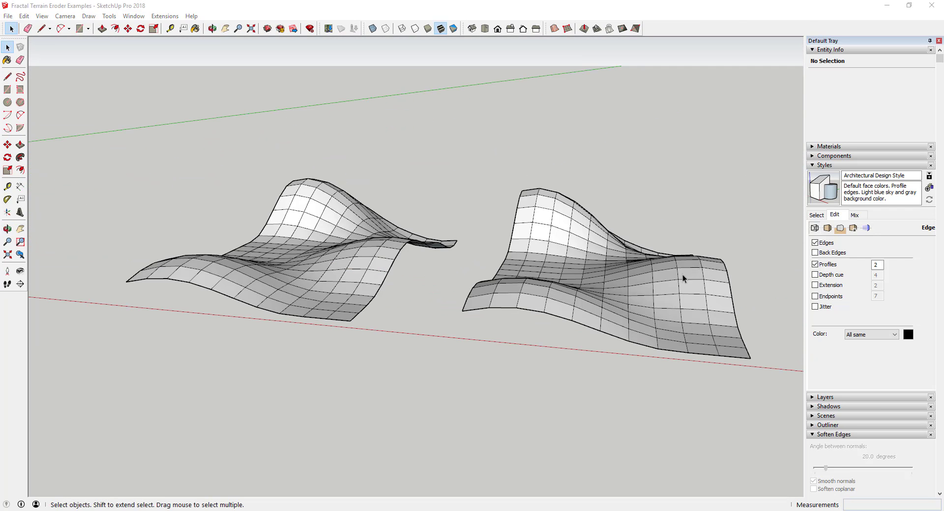
Step: Try eroding the left wavy mesh group and dismiss the 'No faces selected' warning
left_click(357, 261)
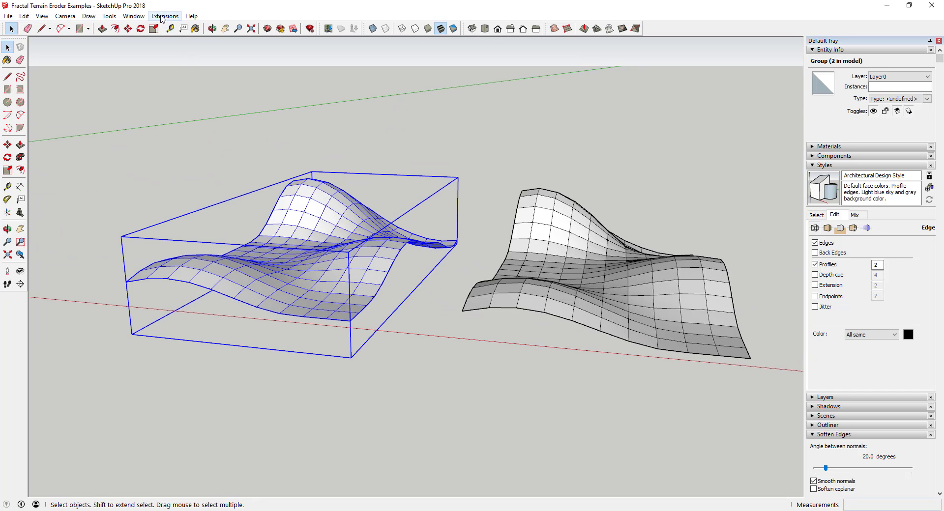
left_click(164, 16)
left_click(200, 161)
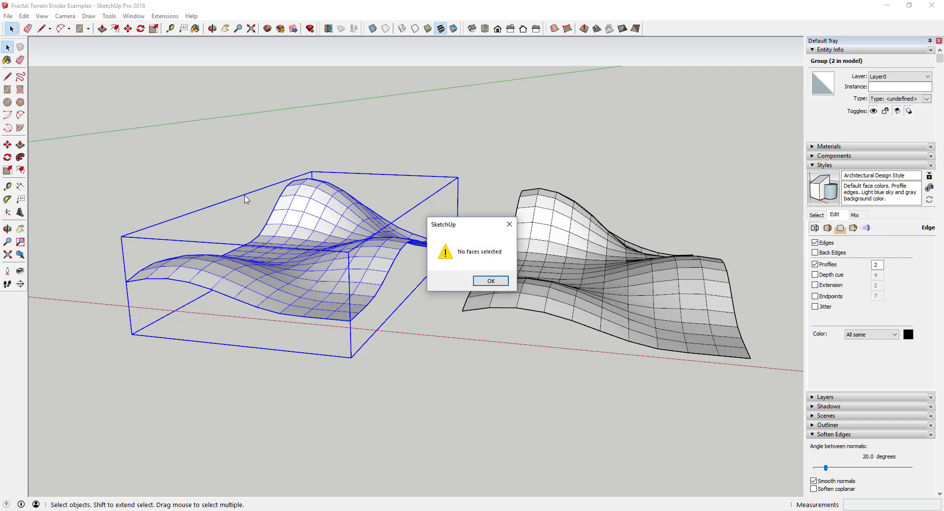
left_click(503, 288)
Step: Inside the group, select all faces and erode them at 2 iterations
double_click(330, 244)
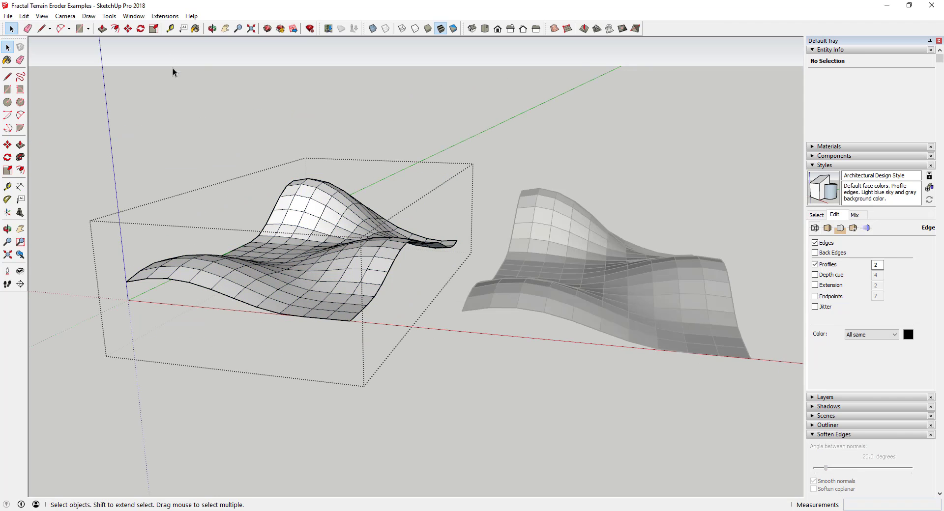
key("ctrl+a")
left_click(164, 16)
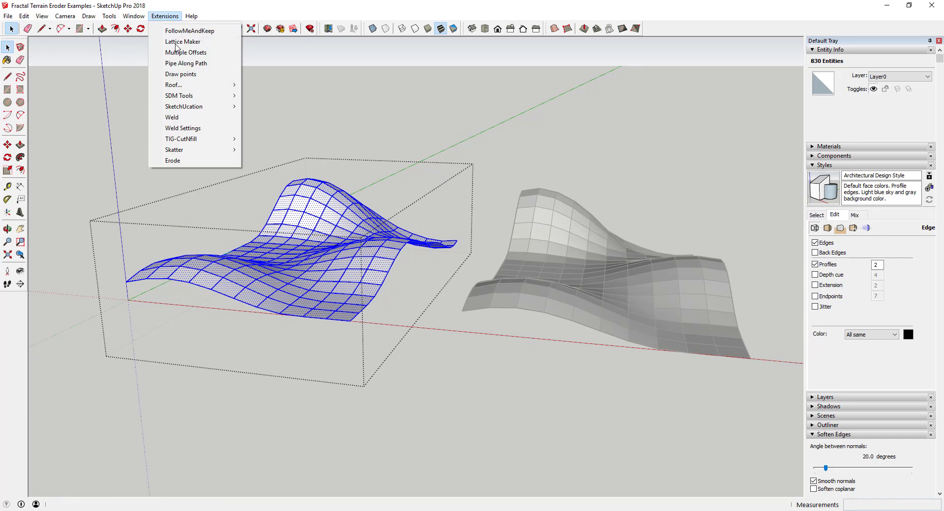
left_click(193, 162)
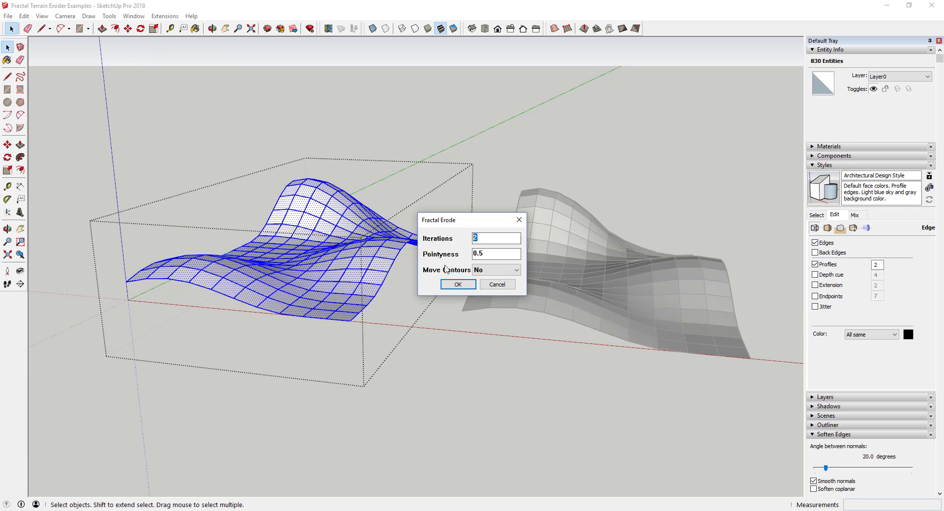
left_click(457, 286)
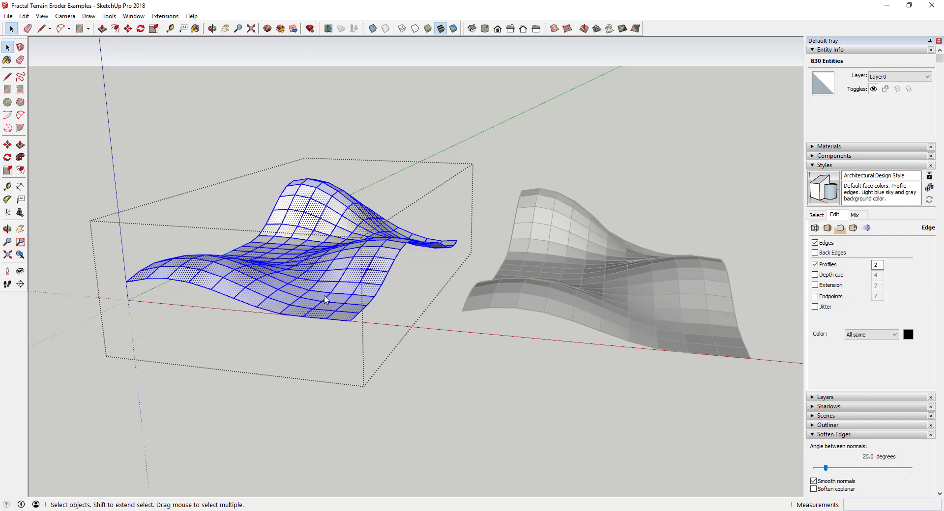
Step: Erode the right wavy mesh at 1 iteration with Move Contours set to Yes
middle_click_drag(317, 277, 693, 301)
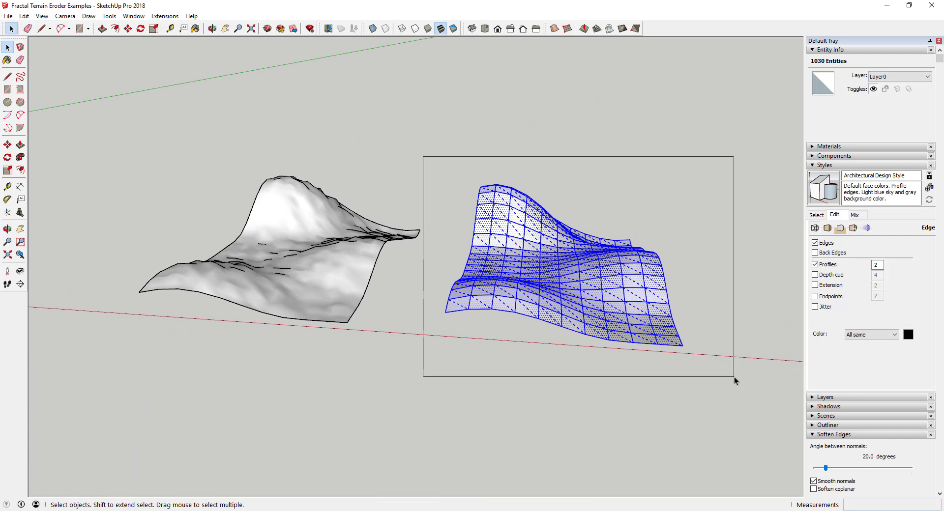
left_click(174, 19)
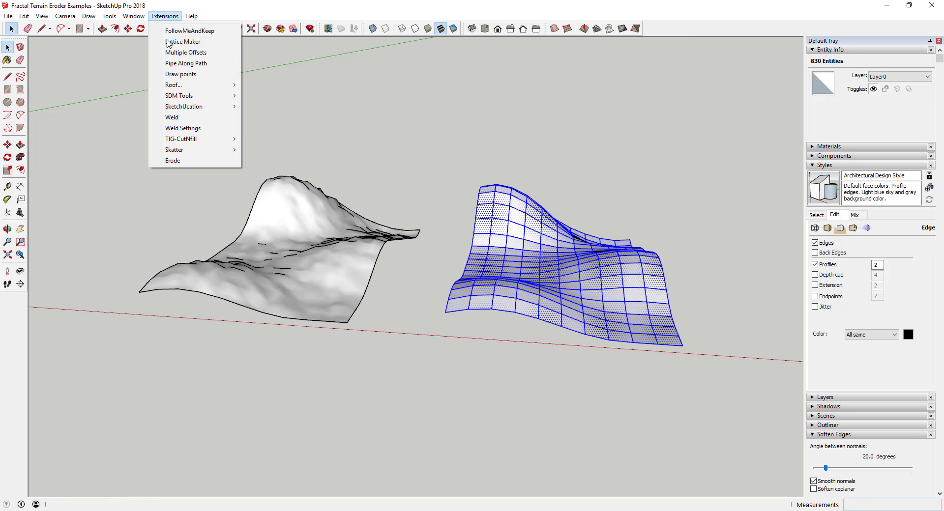
left_click(187, 161)
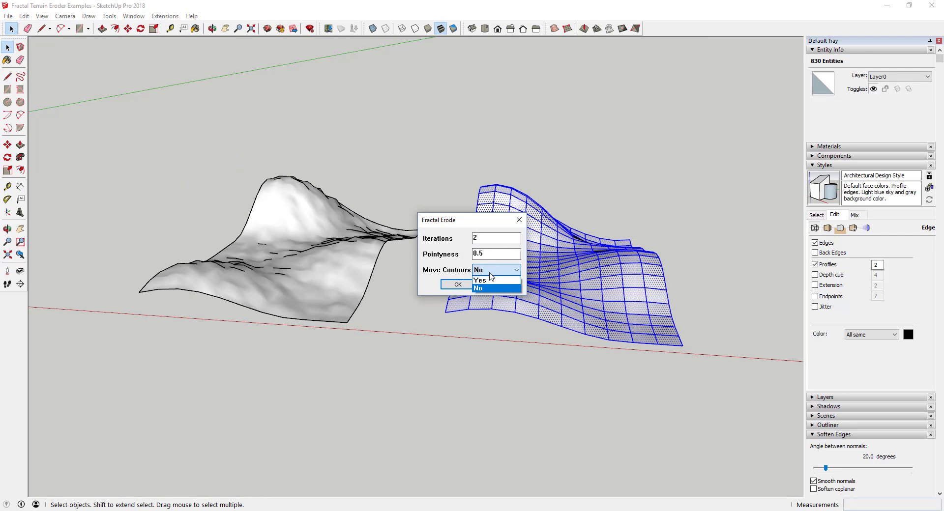
left_click(458, 286)
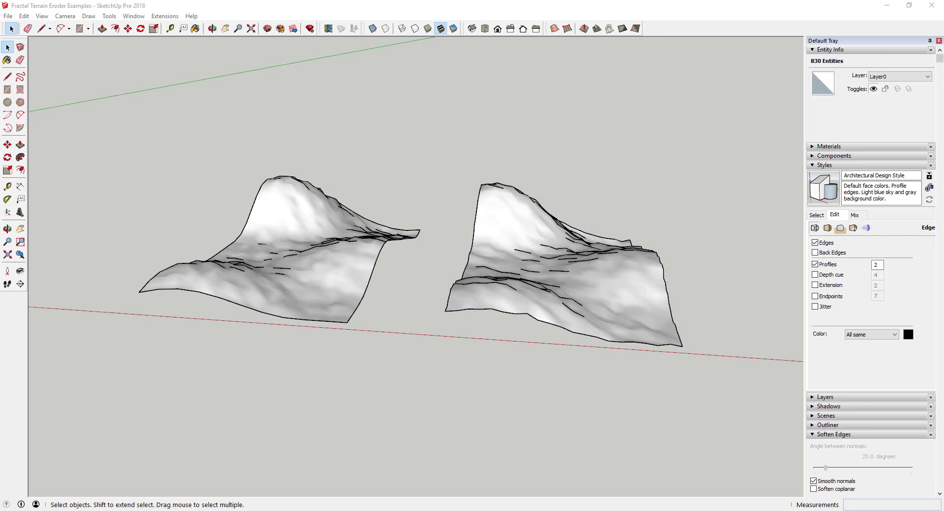
middle_click_drag(557, 286, 468, 323)
scroll(430, 307, "up", 5)
middle_click_drag(424, 297, 300, 177)
scroll(311, 165, "up", 3)
scroll(333, 137, "up", 2)
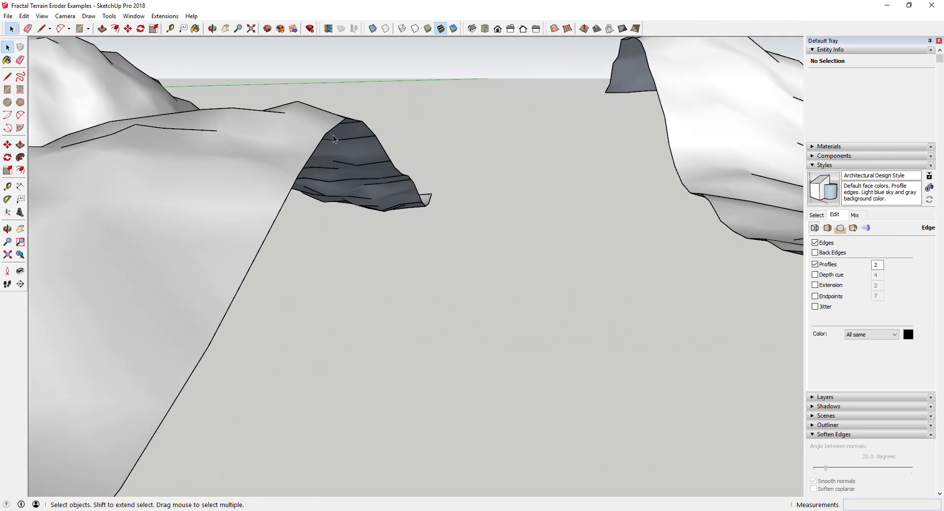
scroll(376, 215, "down", 3)
middle_click_drag(376, 215, 312, 182)
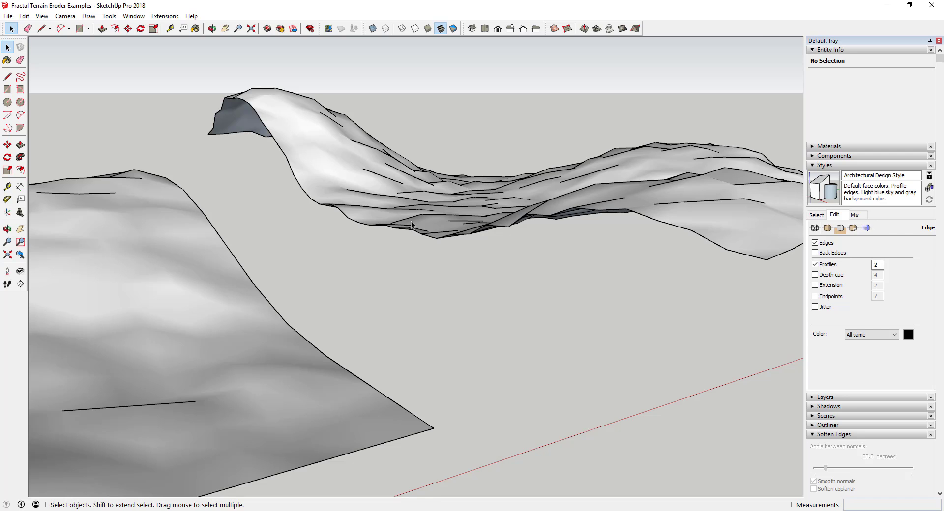